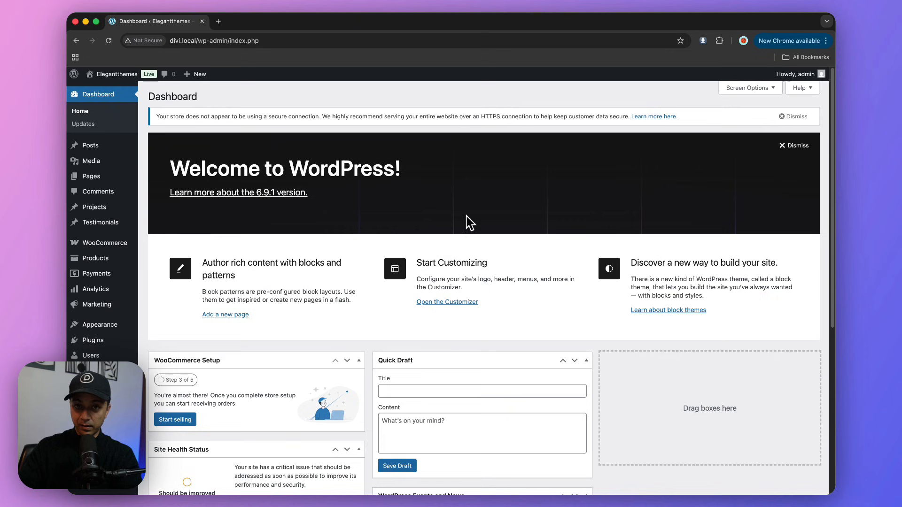
# Open the Divi Theme Builder and start building a global header from scratch.
pyautogui.moveTo(73, 425)
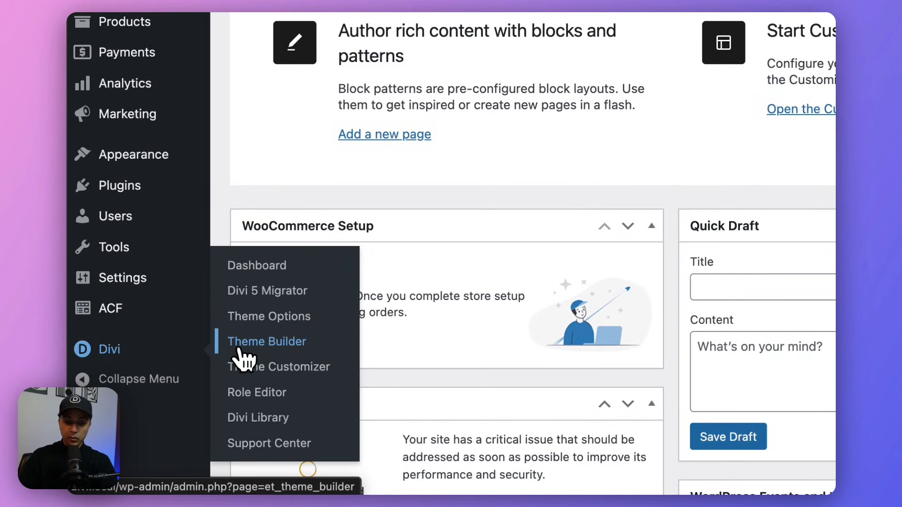
pyautogui.click(234, 351)
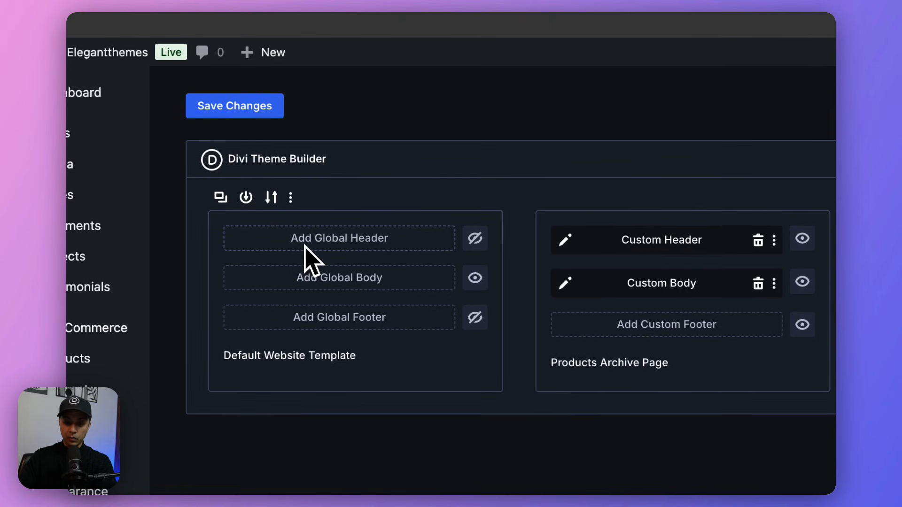
pyautogui.click(306, 245)
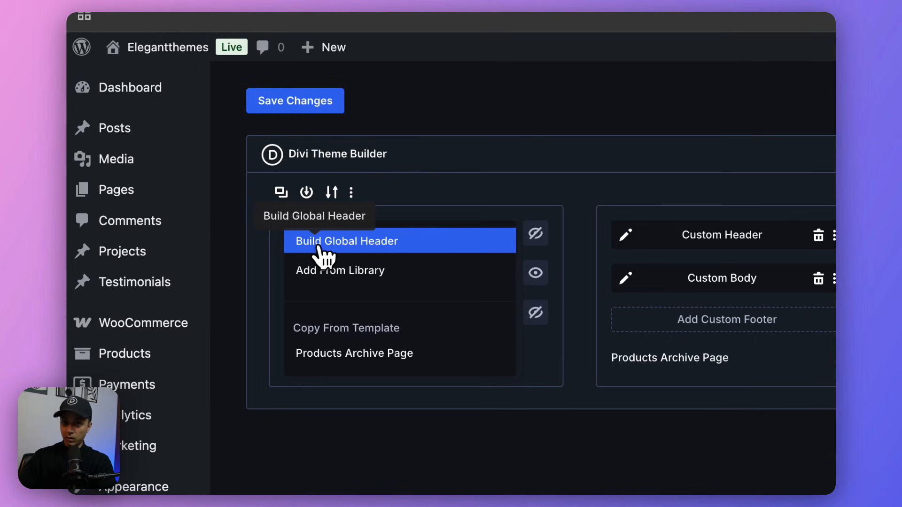
pyautogui.click(337, 245)
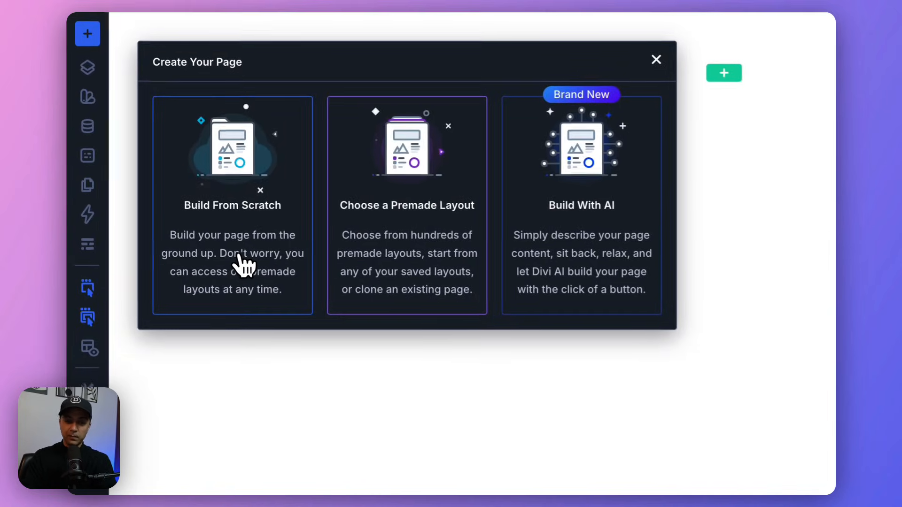
pyautogui.click(155, 216)
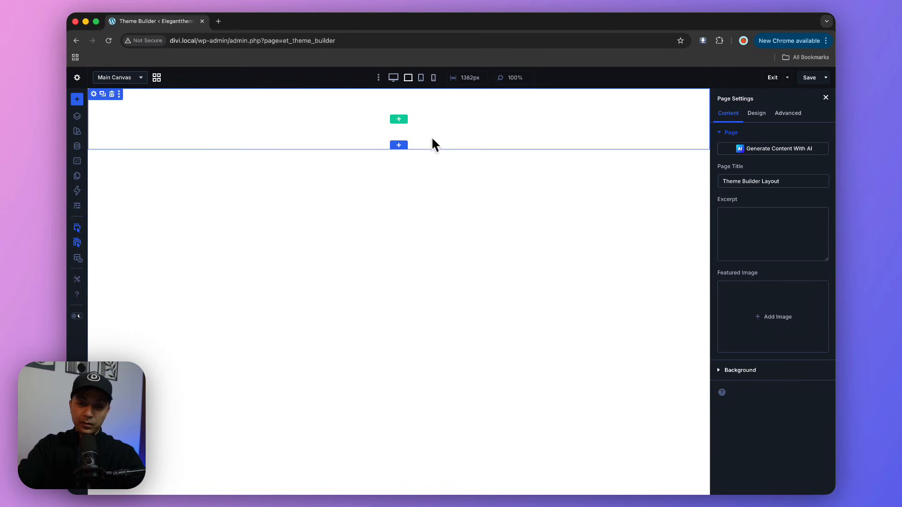
# Insert an offset three-column row with narrow outer columns and a wide middle column, and set its horizontal gap to 2%.
pyautogui.click(399, 120)
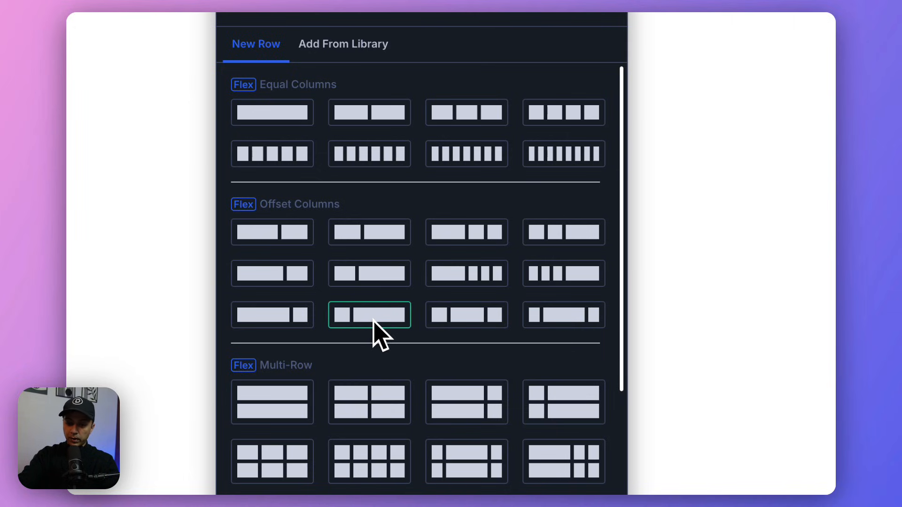
pyautogui.click(568, 323)
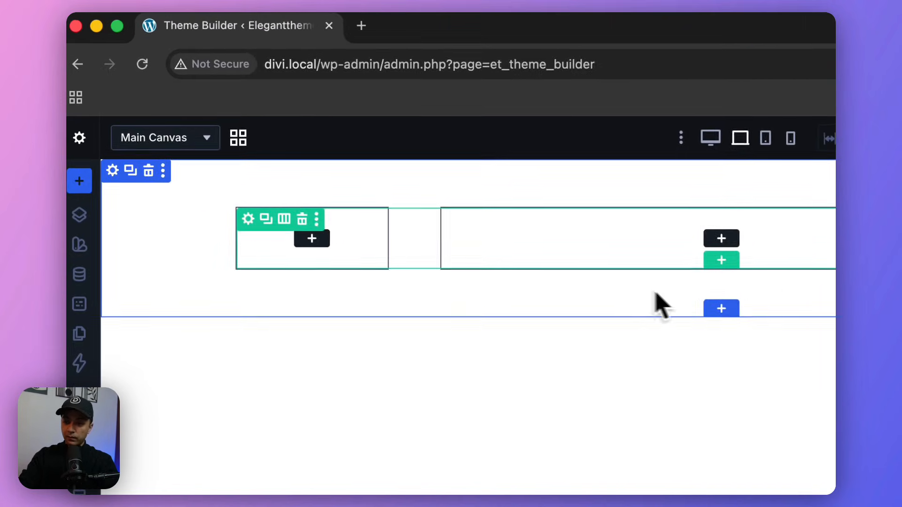
pyautogui.click(694, 140)
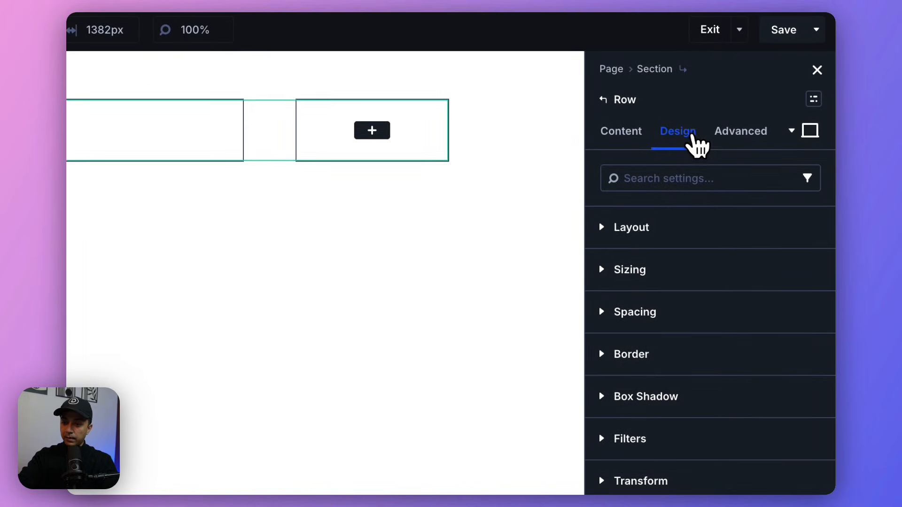
pyautogui.click(631, 228)
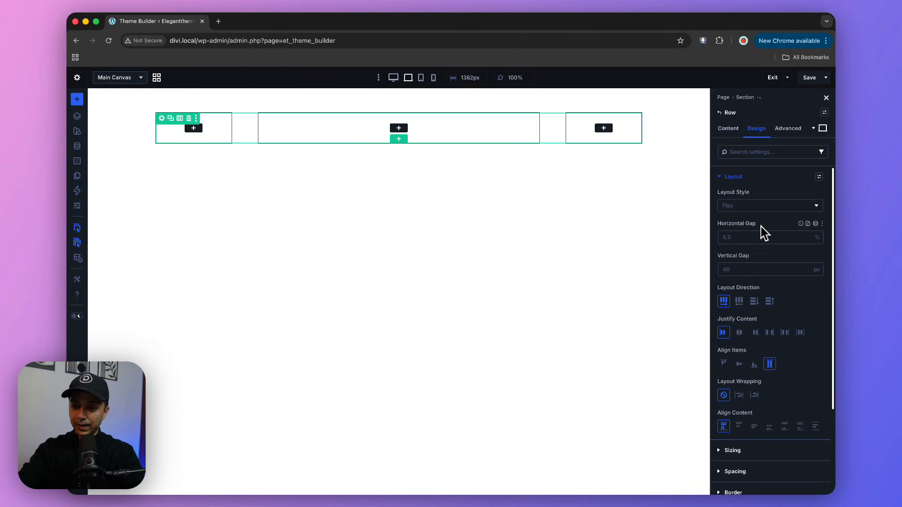
pyautogui.moveTo(746, 247)
pyautogui.mouseDown()
pyautogui.moveTo(728, 247)
pyautogui.moveTo(757, 247)
pyautogui.moveTo(743, 248)
pyautogui.mouseUp()
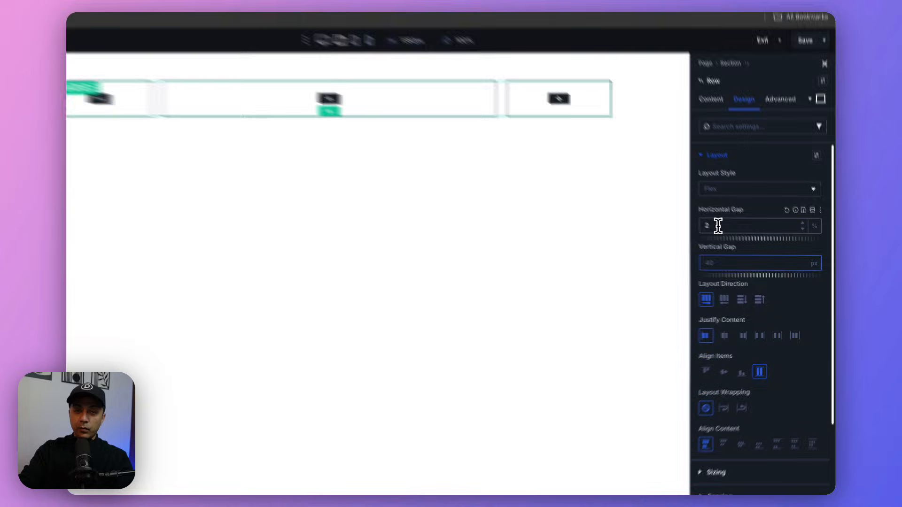
# Examine the unit choices and the global number variables available for the row's horizontal gap.
pyautogui.click(694, 163)
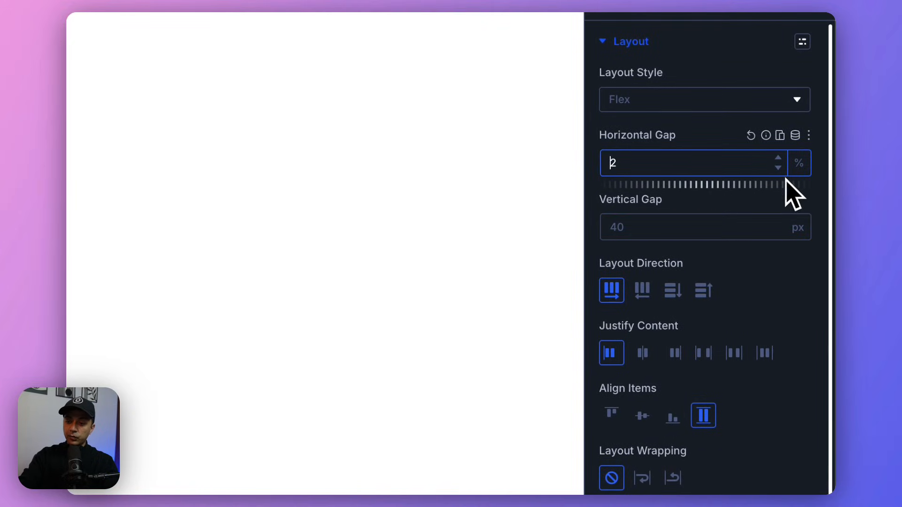
pyautogui.click(803, 174)
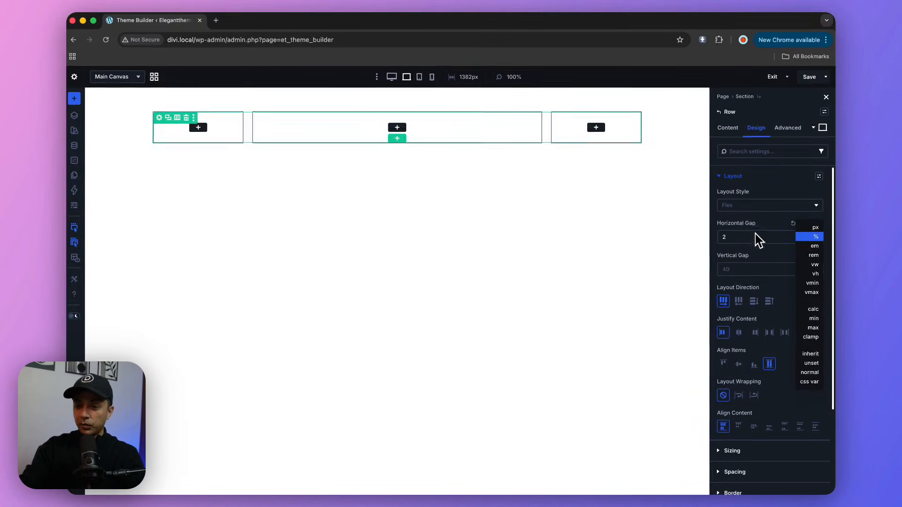
pyautogui.click(748, 225)
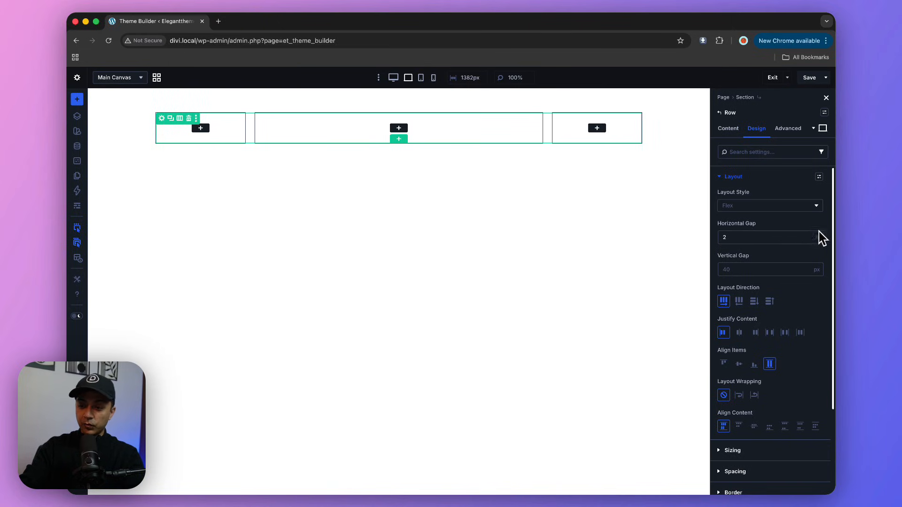
pyautogui.click(768, 238)
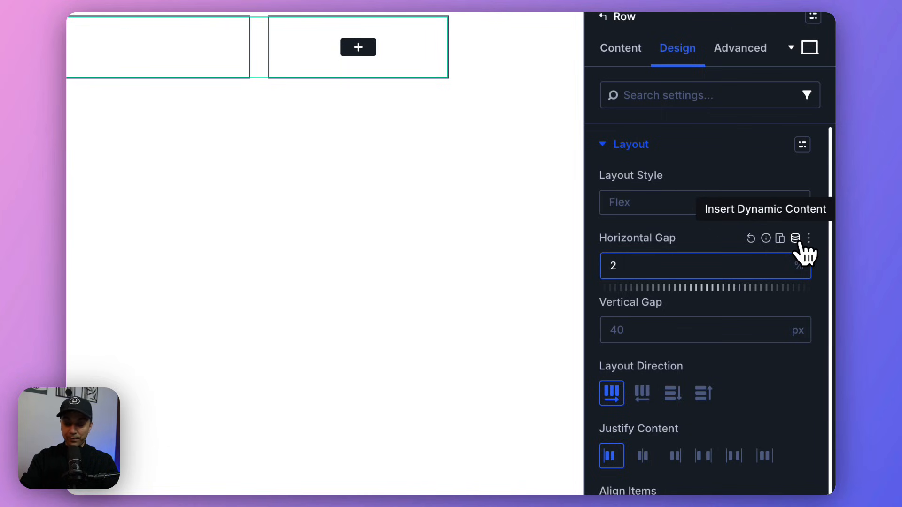
pyautogui.click(797, 240)
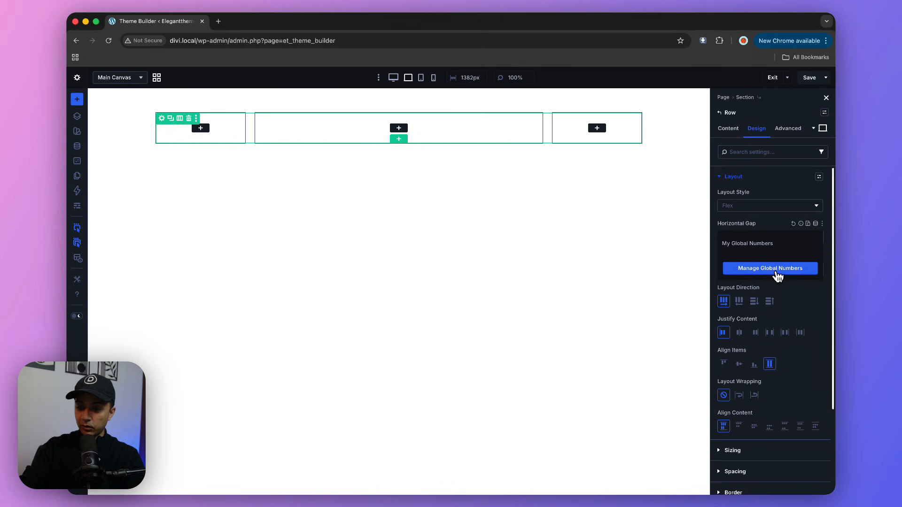
pyautogui.click(777, 273)
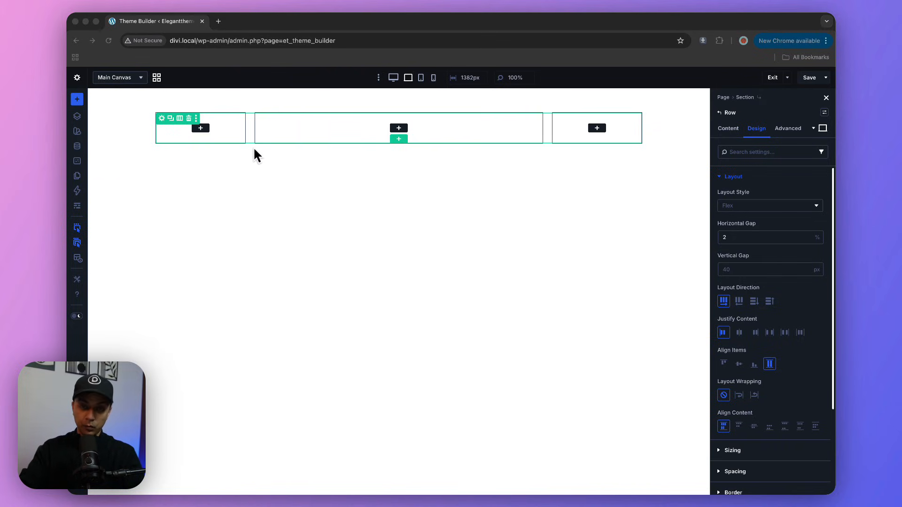
# Set the row's HTML element type to header.
pyautogui.click(163, 122)
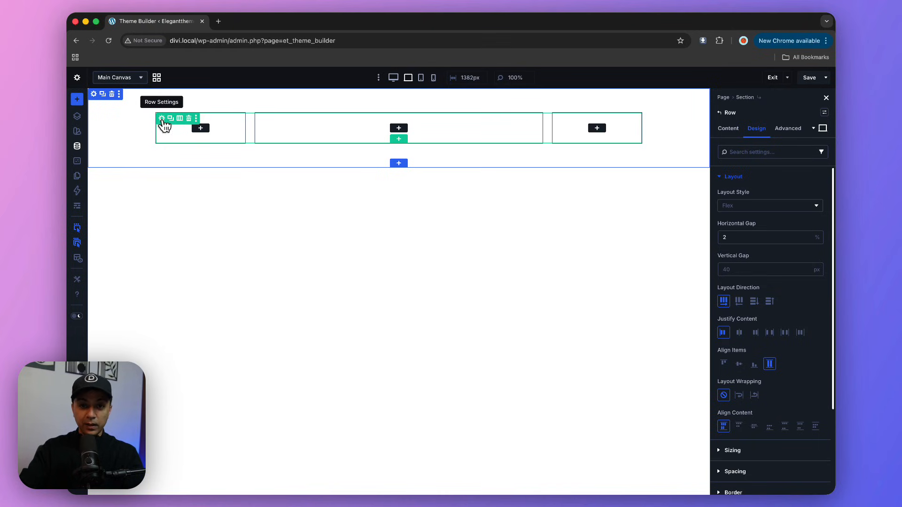
pyautogui.click(797, 131)
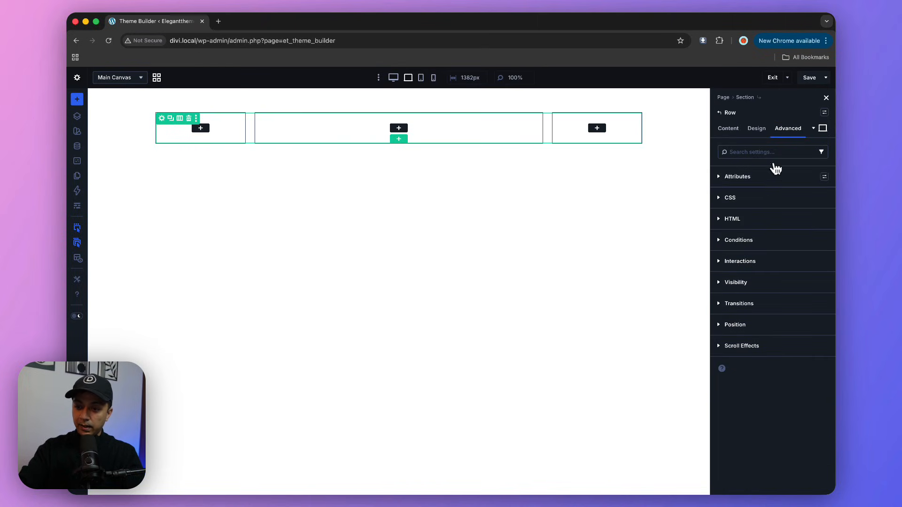
pyautogui.click(722, 221)
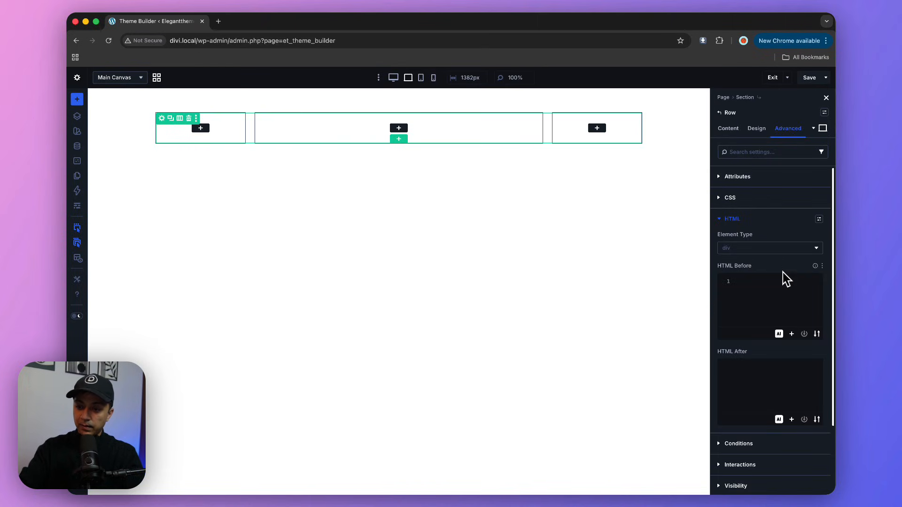
pyautogui.click(769, 249)
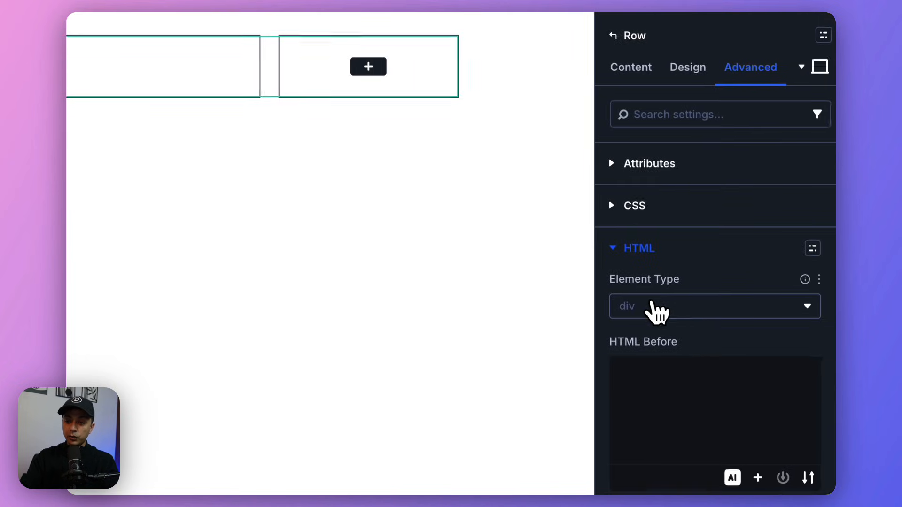
pyautogui.click(653, 305)
pyautogui.write('hea')
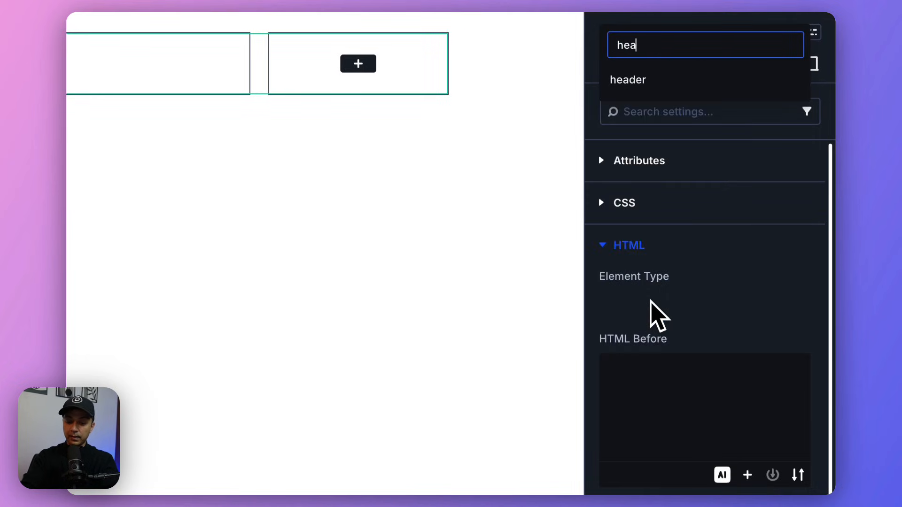
pyautogui.write('d')
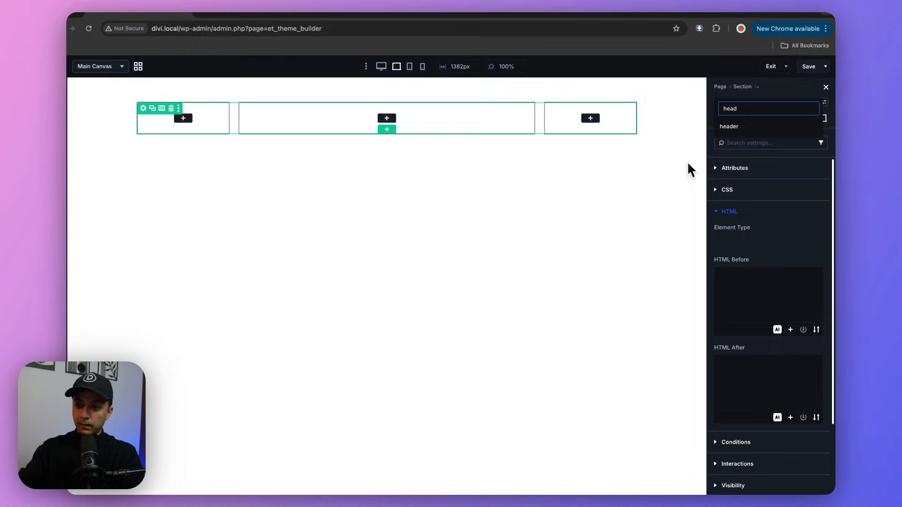
pyautogui.click(751, 126)
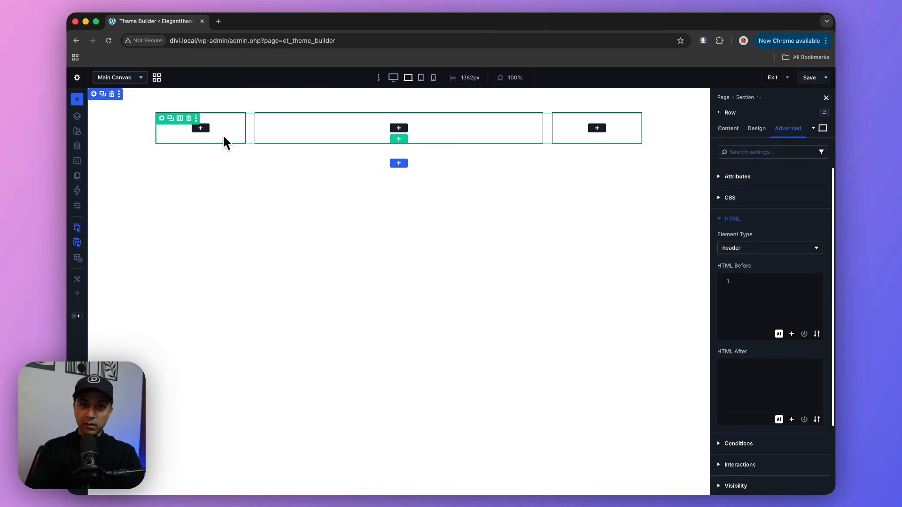
# Insert an Image module in the row's first column using divi-logo-mark-black.webp and set its width to 30%.
pyautogui.click(203, 130)
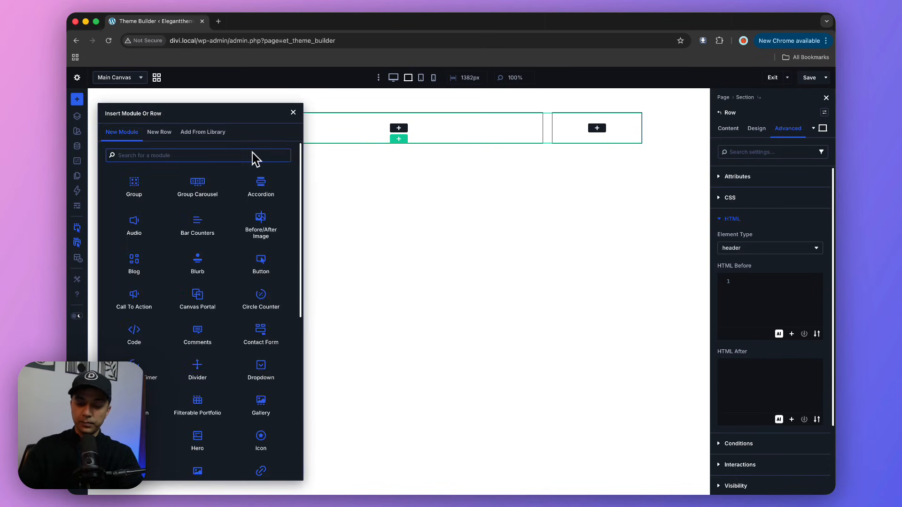
pyautogui.write('ima')
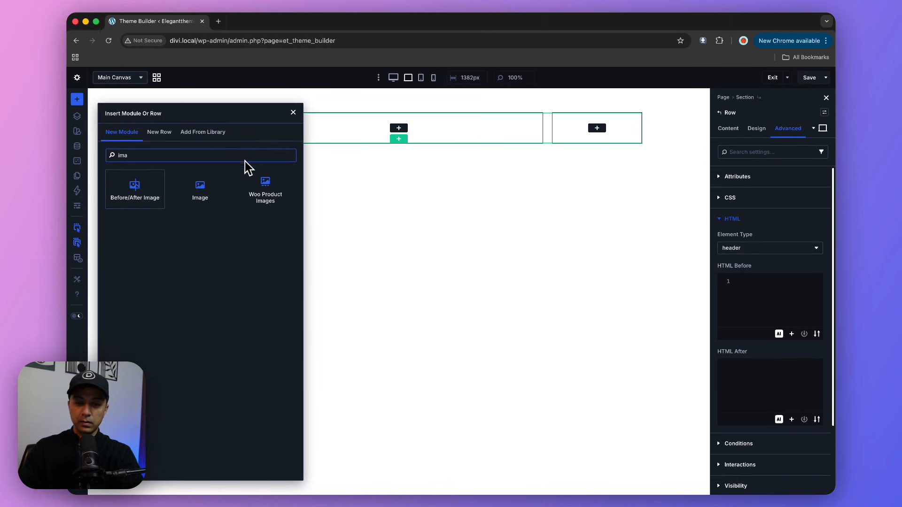
pyautogui.click(216, 191)
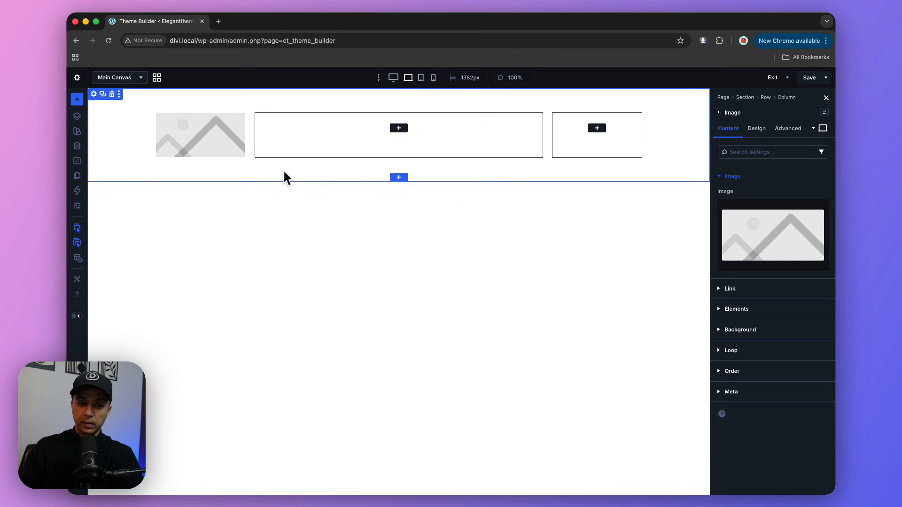
pyautogui.click(746, 238)
pyautogui.scroll(-5, 540, 225)
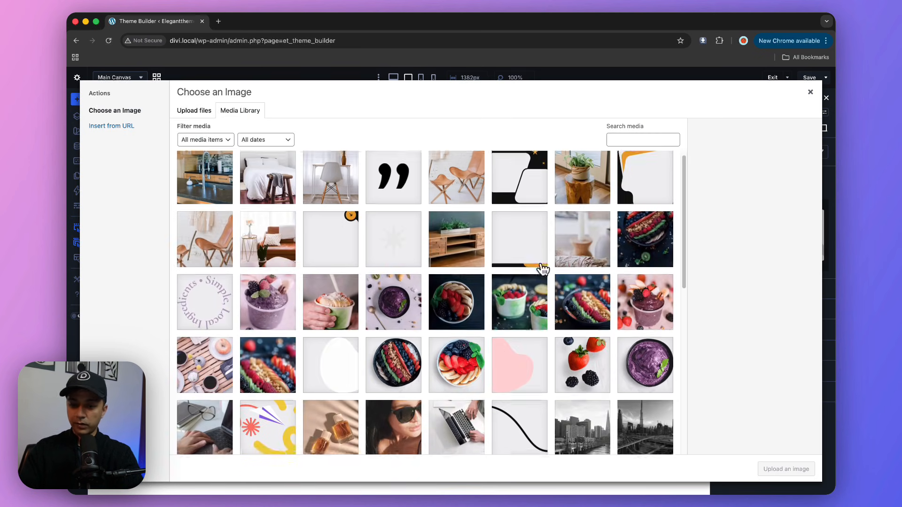
pyautogui.click(206, 310)
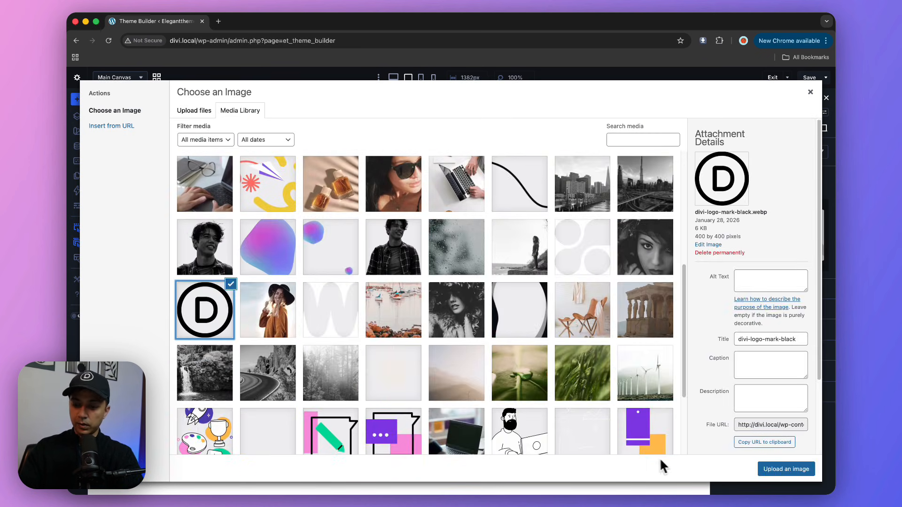
pyautogui.click(775, 469)
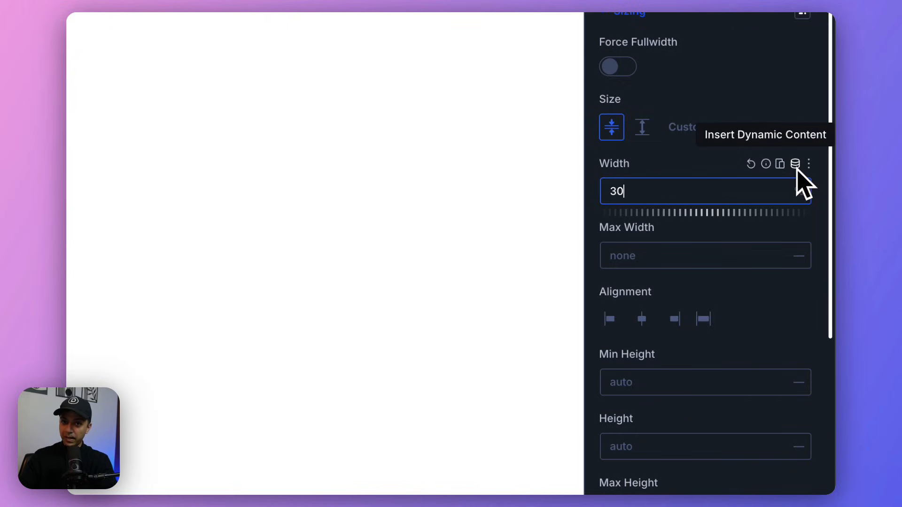
pyautogui.click(799, 192)
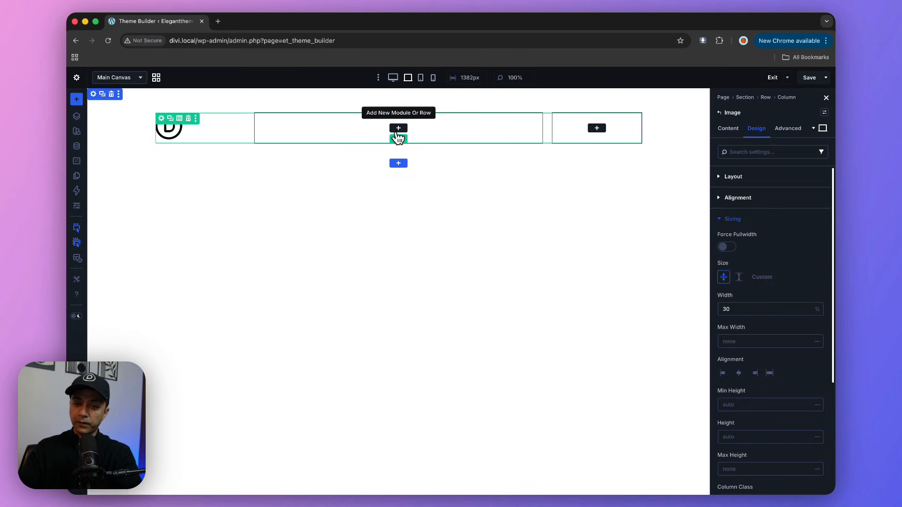
# Insert a Menu module in the row's wide middle column.
pyautogui.click(398, 130)
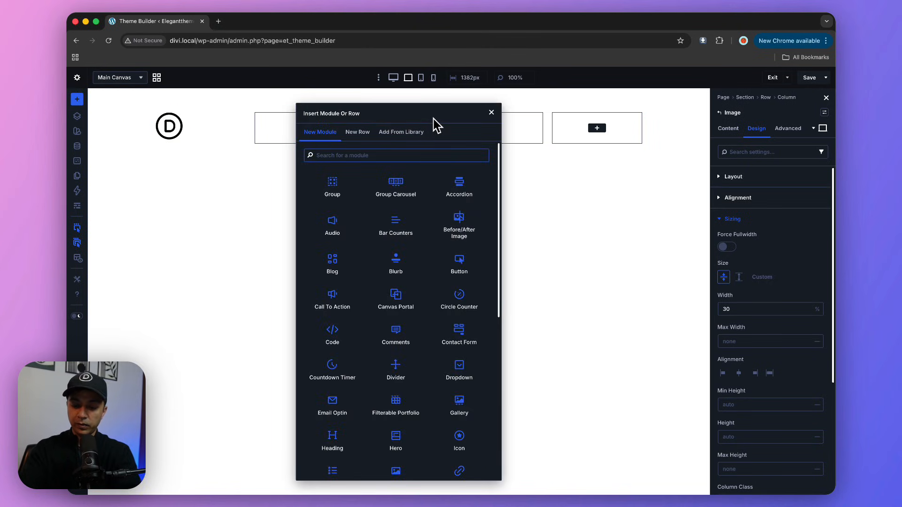
pyautogui.write('men')
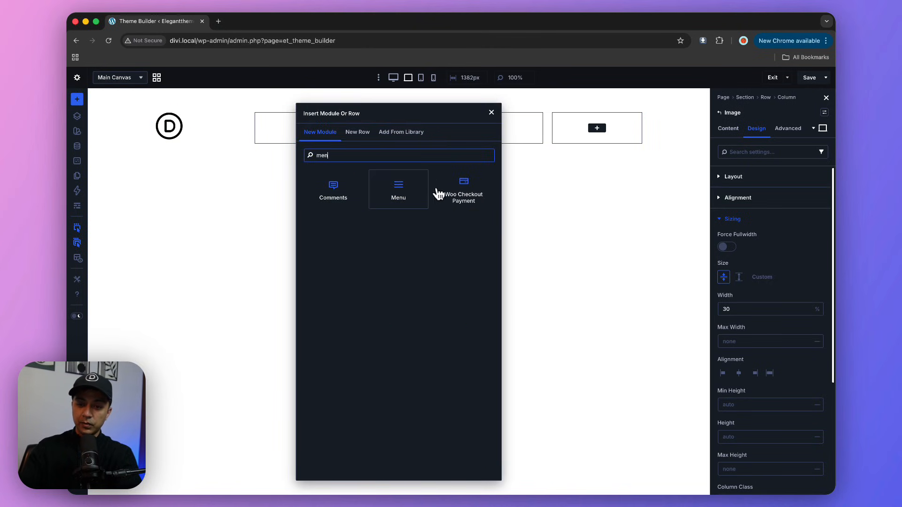
pyautogui.click(403, 195)
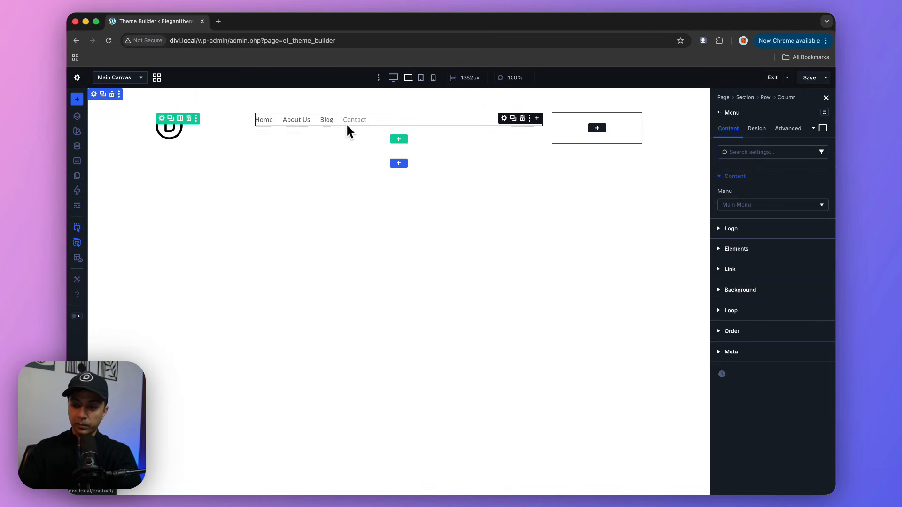
# Insert a Button module in the row's last column.
pyautogui.click(592, 131)
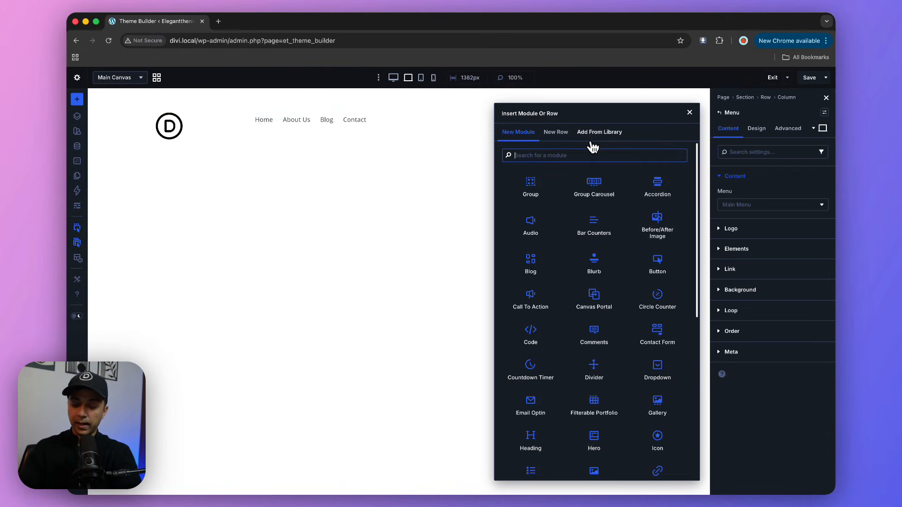
pyautogui.write('but')
pyautogui.click(556, 186)
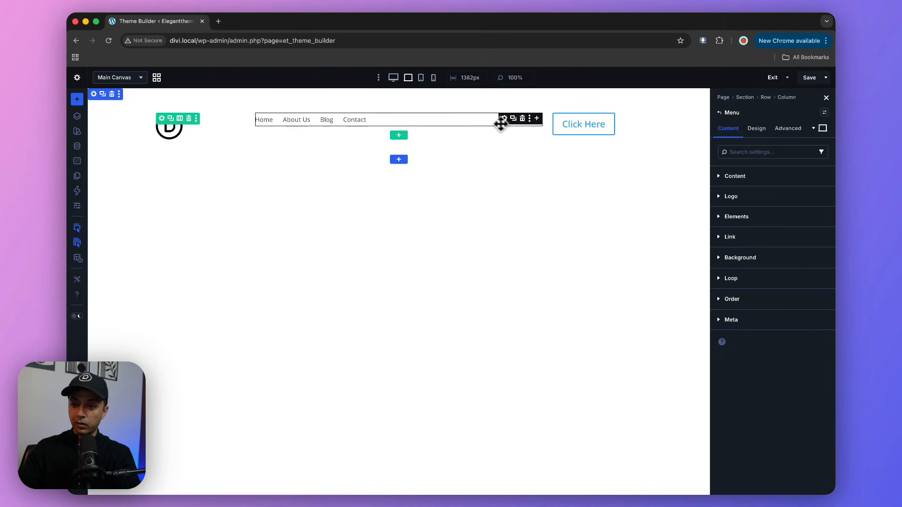
# Set the HTML element type of the row's middle column to nav.
pyautogui.click(765, 97)
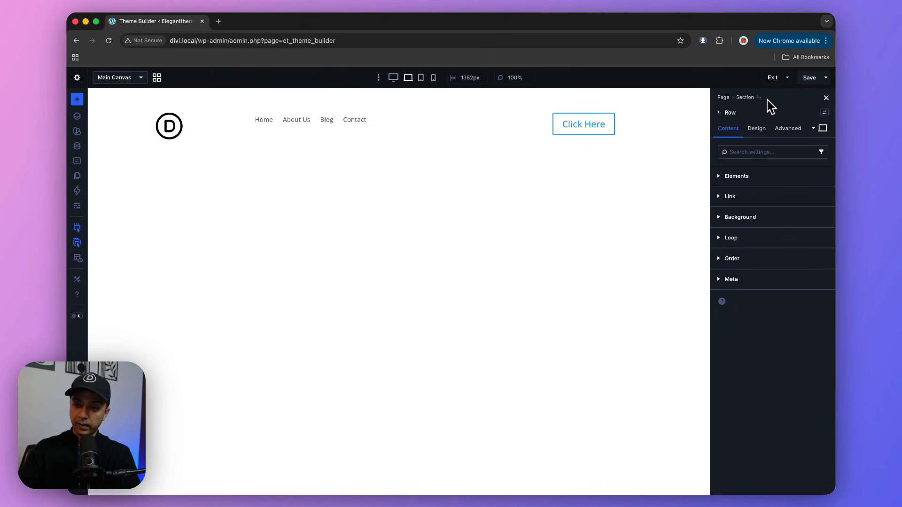
pyautogui.click(725, 176)
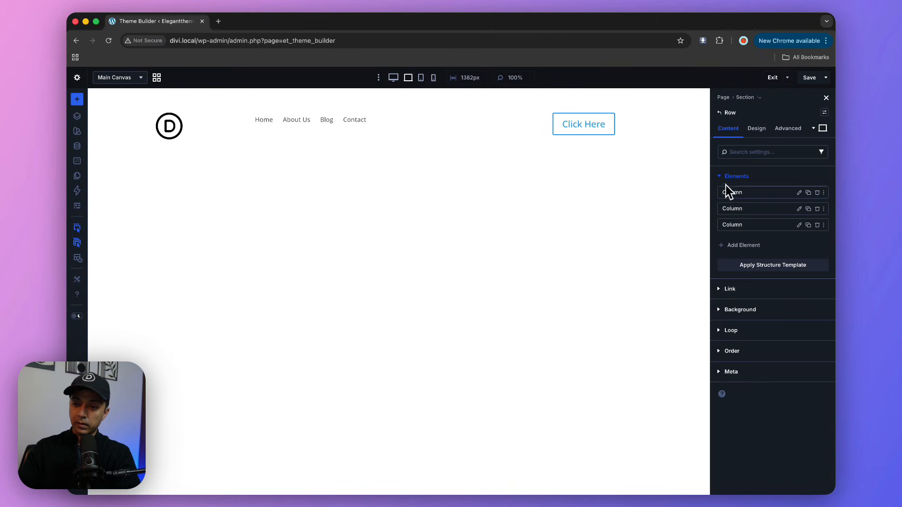
pyautogui.click(800, 210)
pyautogui.click(789, 129)
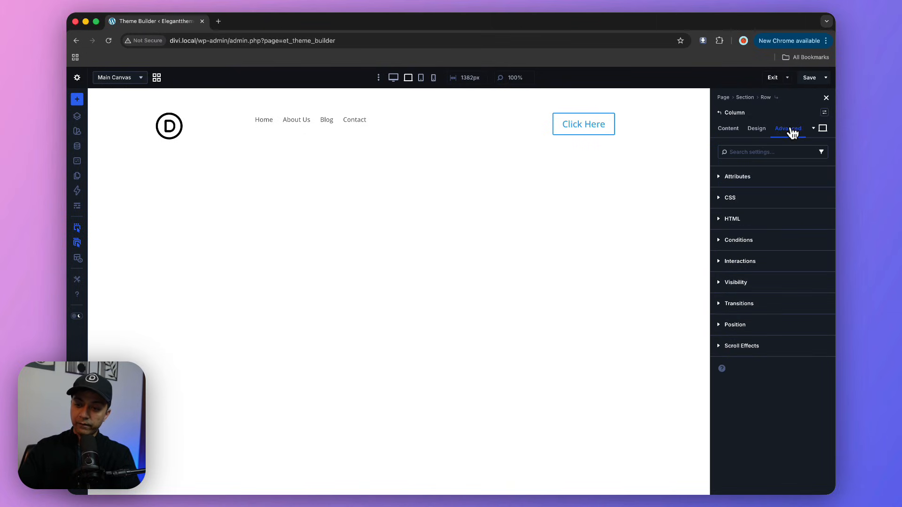
pyautogui.click(736, 222)
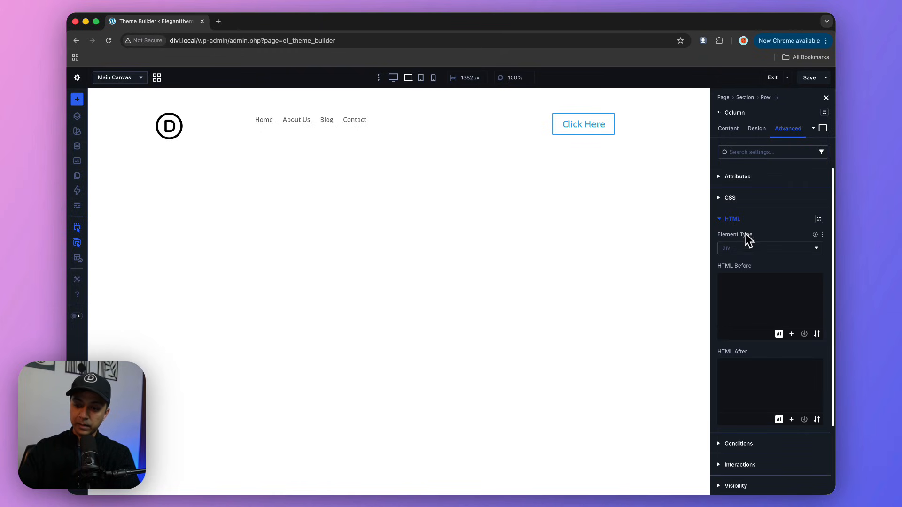
pyautogui.click(754, 252)
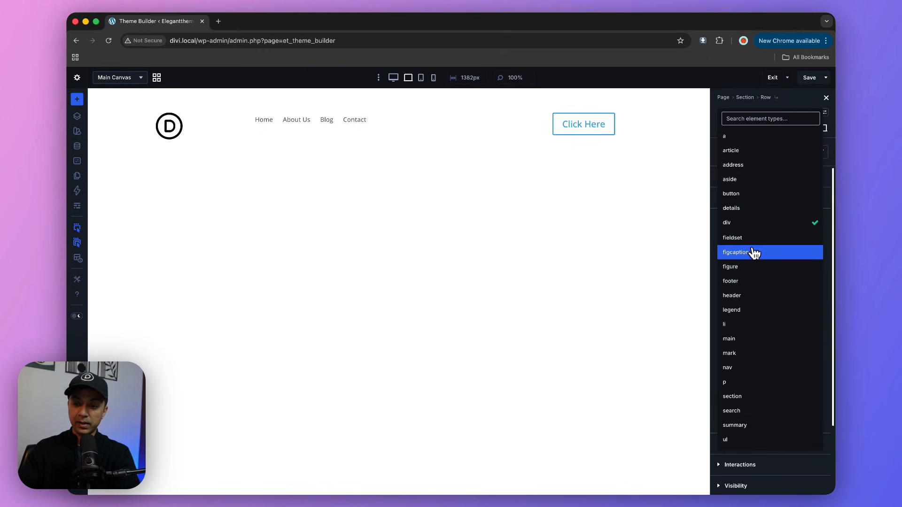
pyautogui.write('nav')
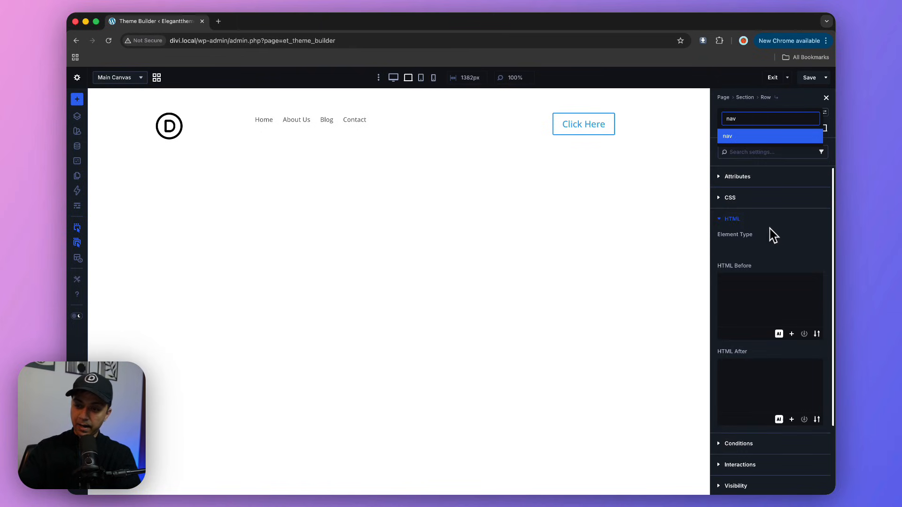
pyautogui.click(725, 139)
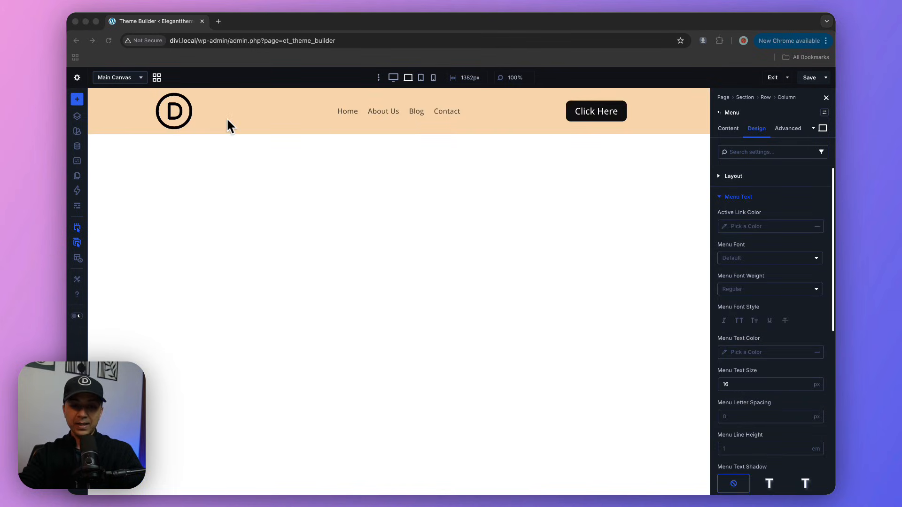
# Save the global header layout and exit the visual builder back to the Theme Builder's template overview.
pyautogui.click(602, 127)
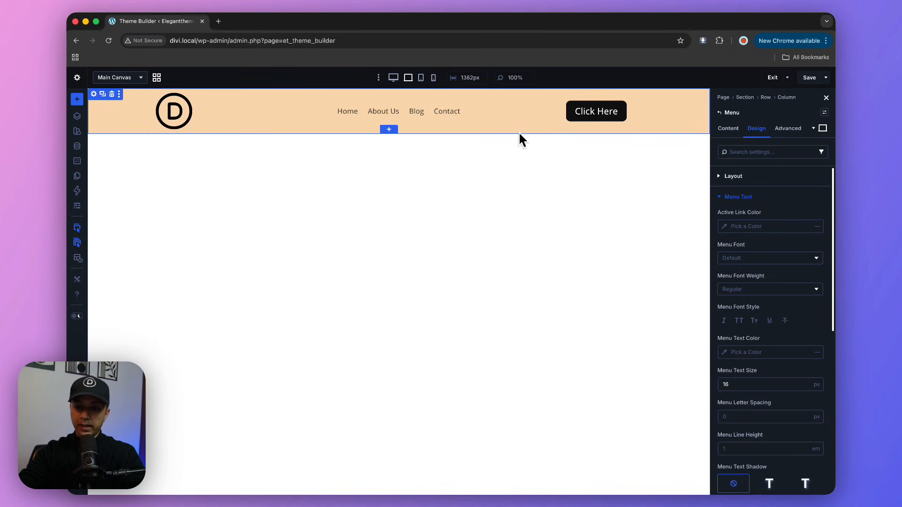
pyautogui.click(809, 78)
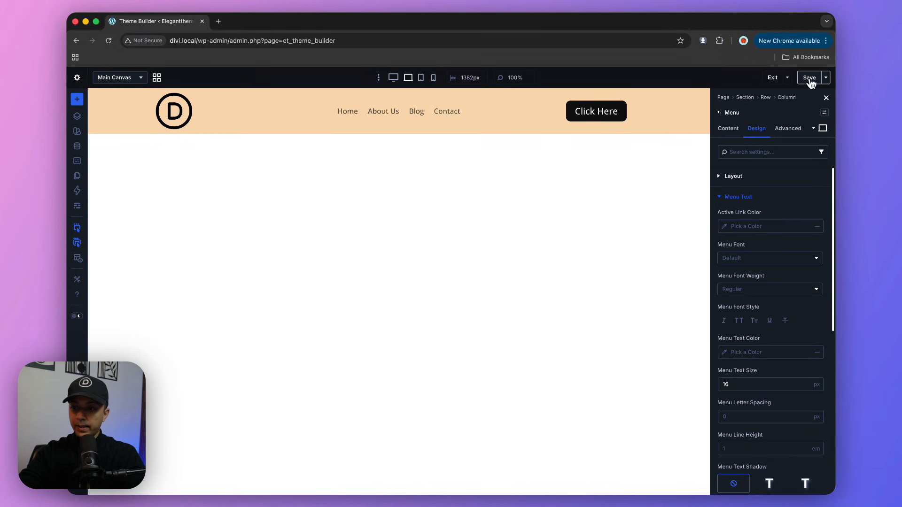
pyautogui.click(772, 78)
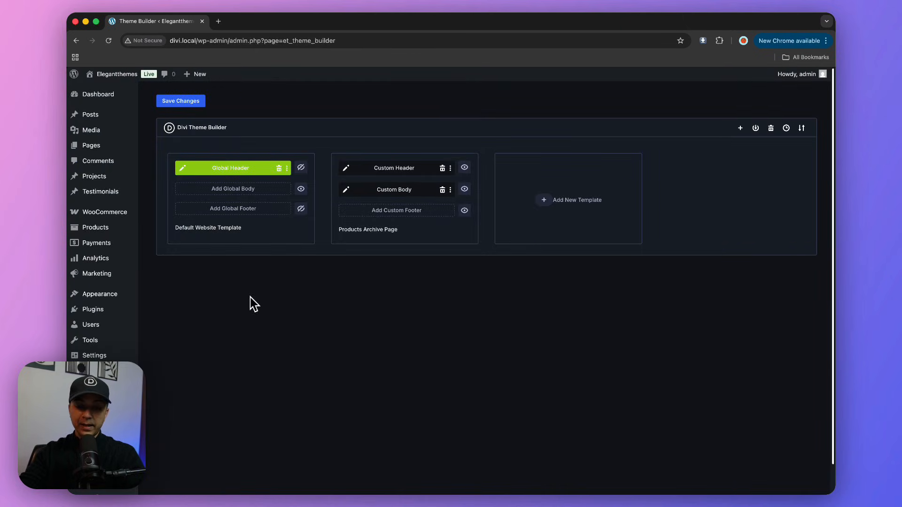
# Show the Default Website Template's Global Header on the front end and save the Theme Builder changes.
pyautogui.click(197, 108)
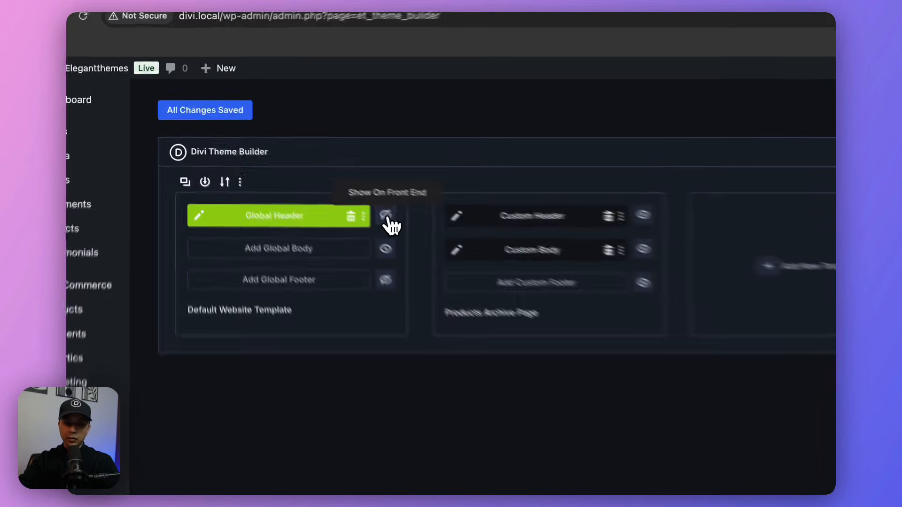
pyautogui.click(450, 254)
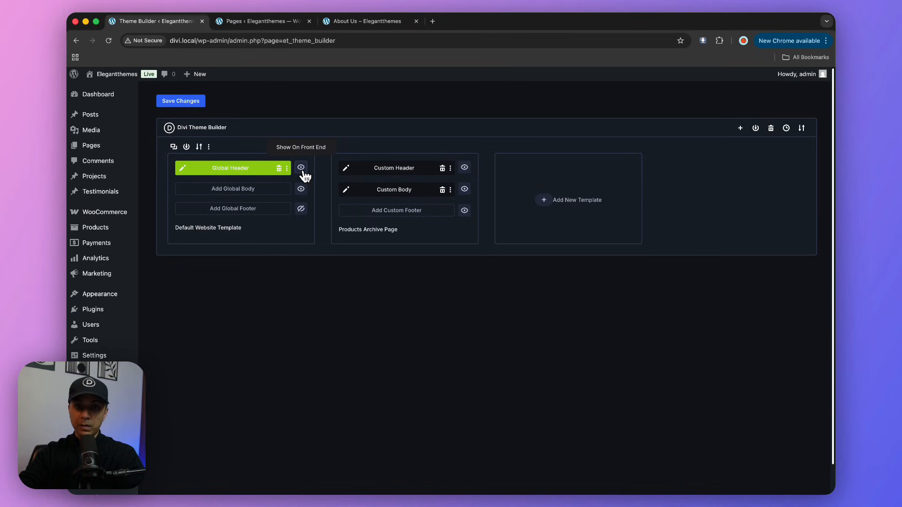
pyautogui.click(201, 103)
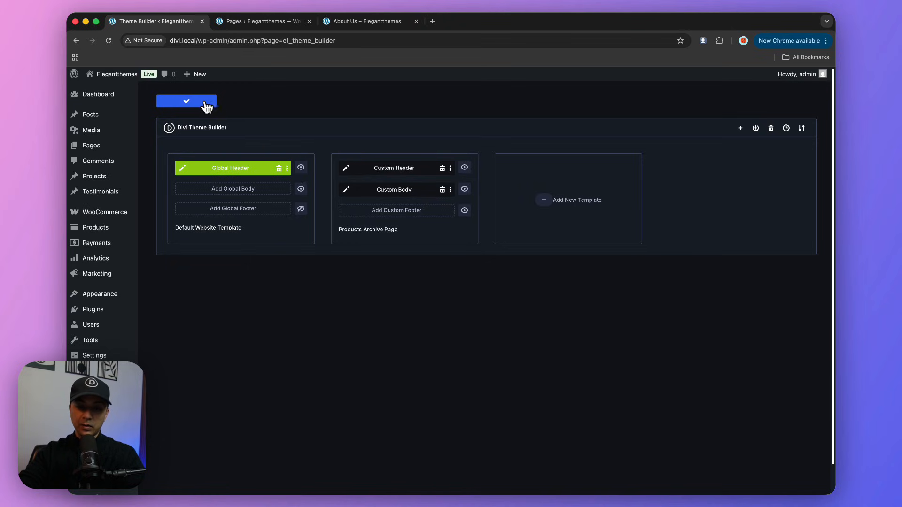
# Check the new header on the live About Us, Contact and Home pages by following its menu links.
pyautogui.click(381, 30)
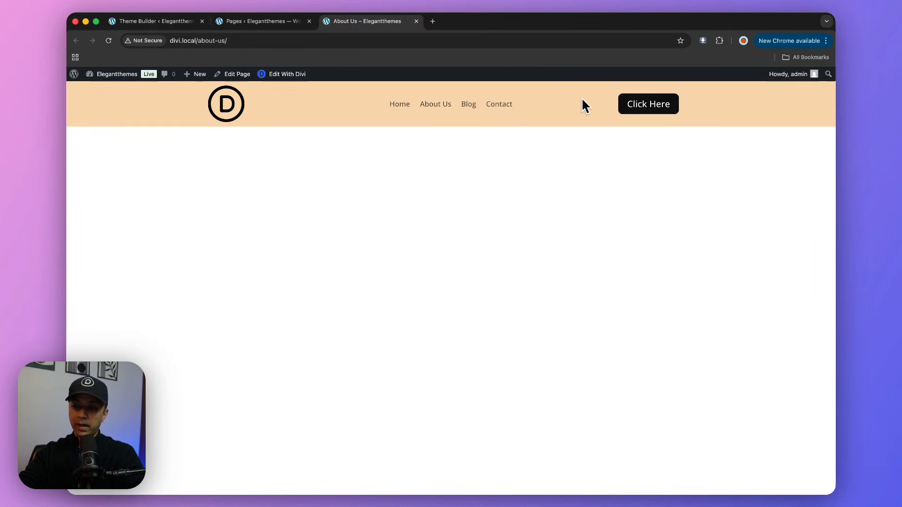
pyautogui.click(497, 108)
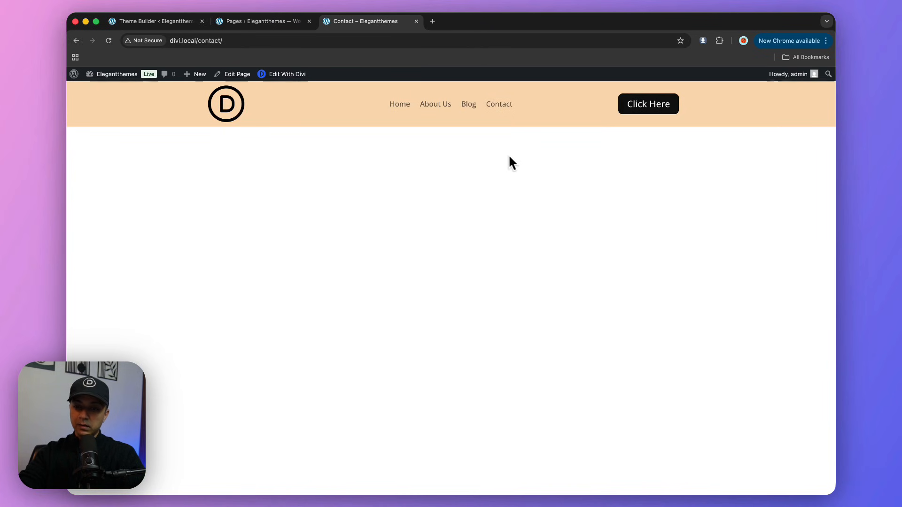
pyautogui.click(434, 106)
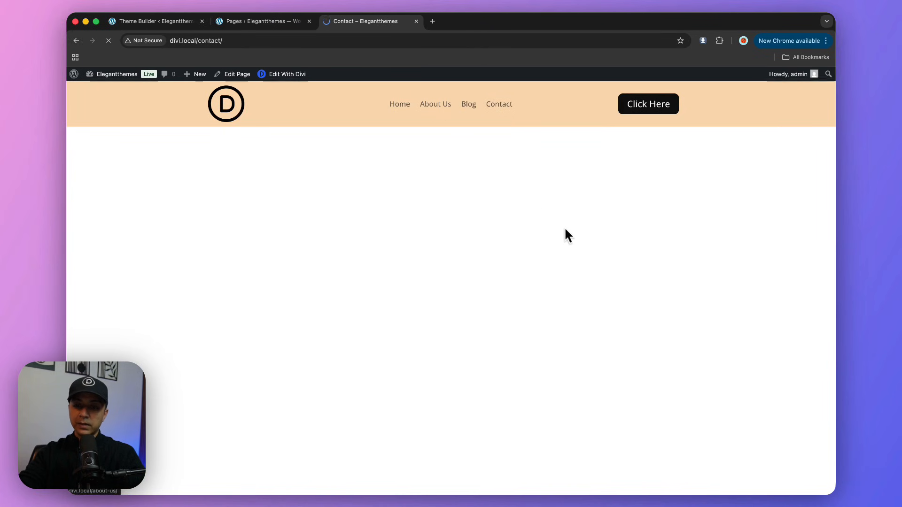
pyautogui.click(408, 115)
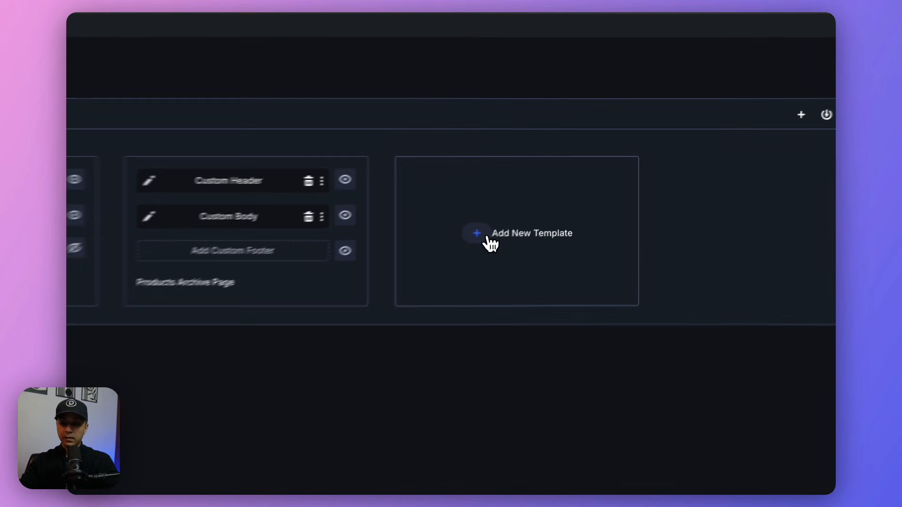
# Start building a new template in the Theme Builder and review all the page, post, archive, product and other assignment options it offers.
pyautogui.click(488, 239)
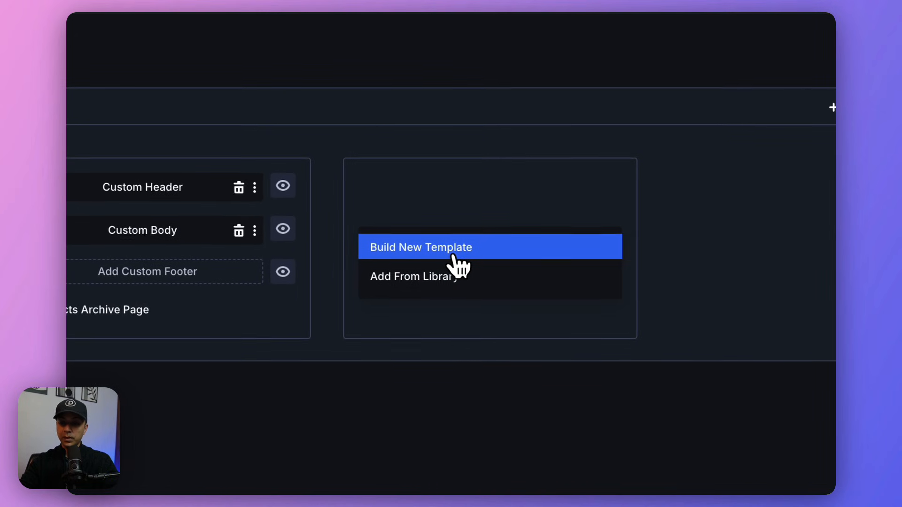
pyautogui.click(454, 249)
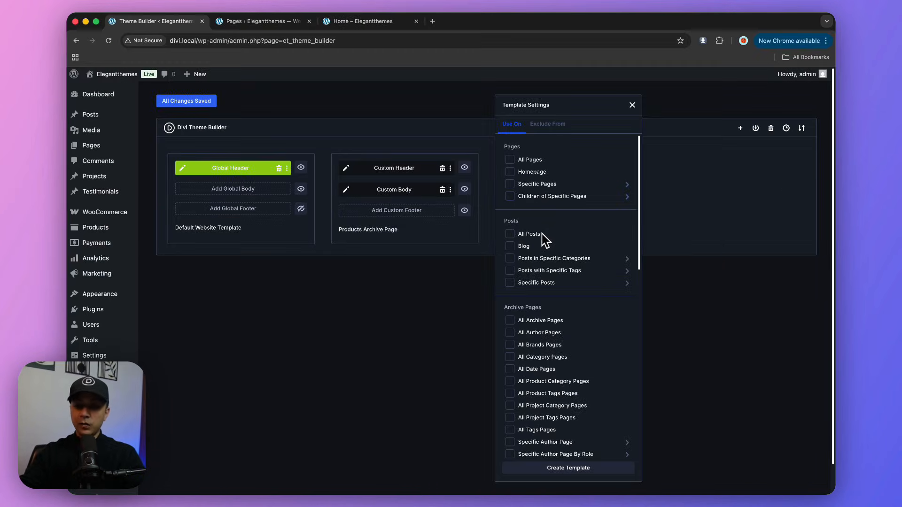
pyautogui.moveTo(541, 258)
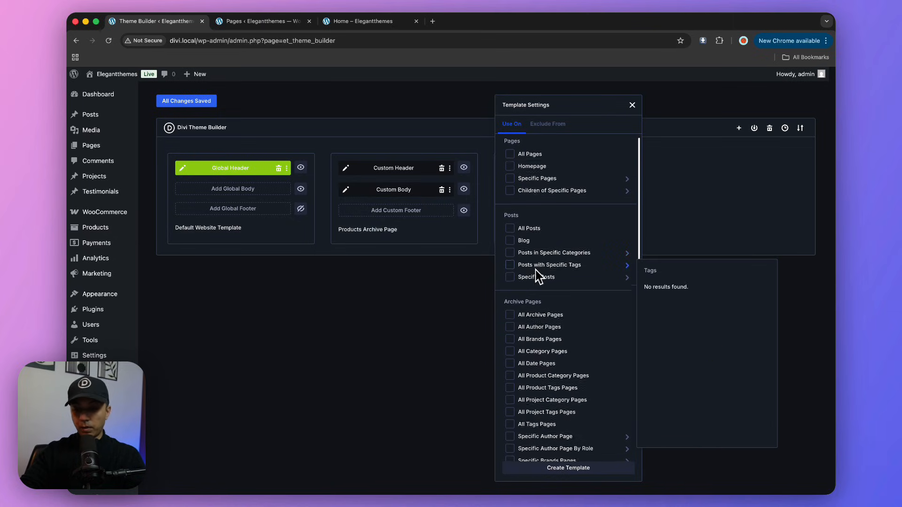
pyautogui.scroll(-3, 545, 281)
pyautogui.scroll(-6, 555, 300)
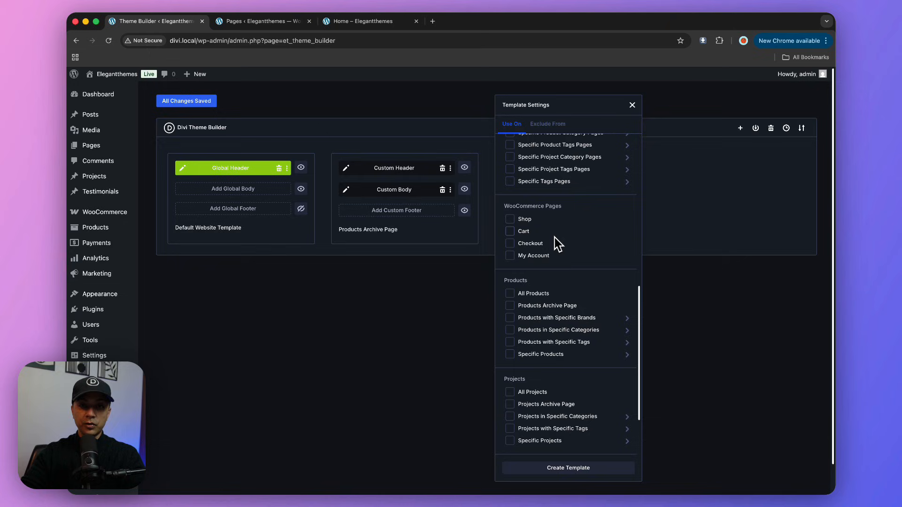
pyautogui.scroll(-2, 559, 282)
pyautogui.scroll(-1, 555, 294)
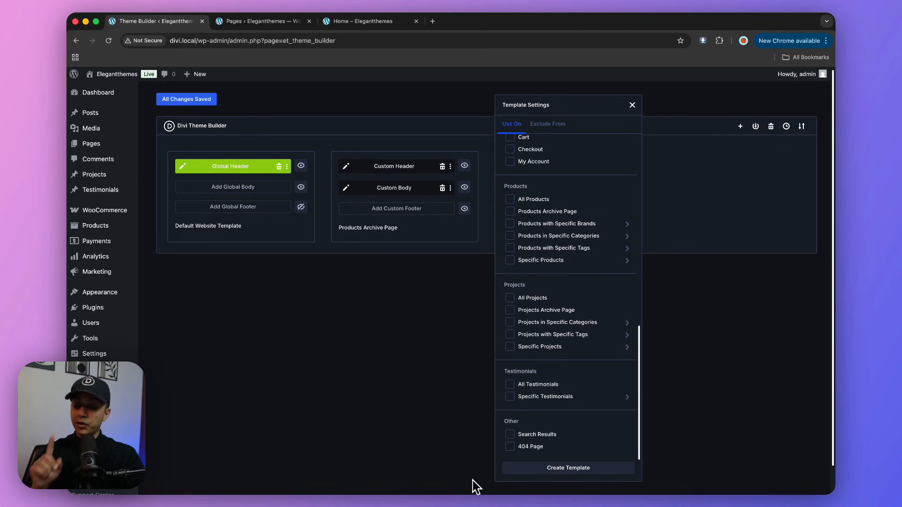